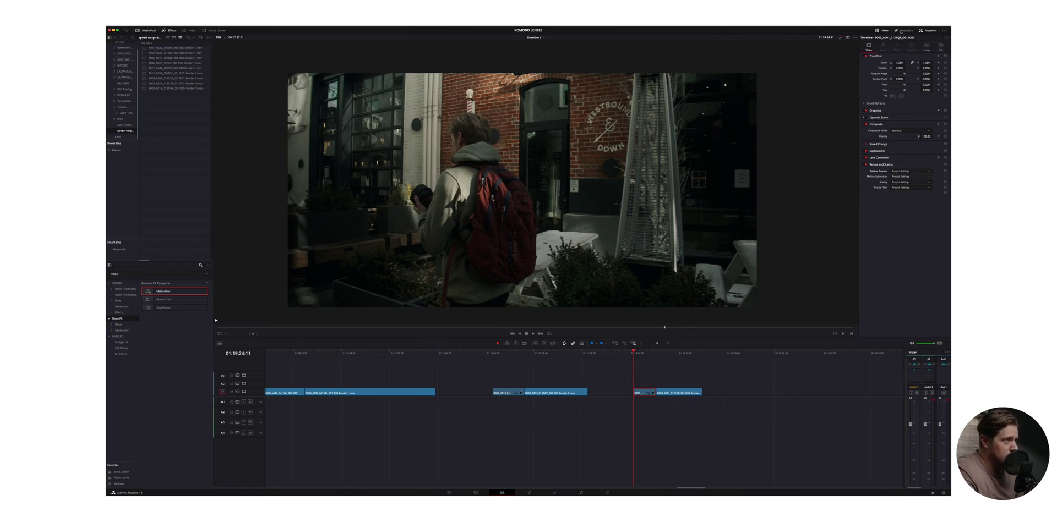
- Compare the clip's 48 fps metadata against the 23.976 fps timeline, then play the clip
{"action": "left_click", "coordinate": [902, 31]}
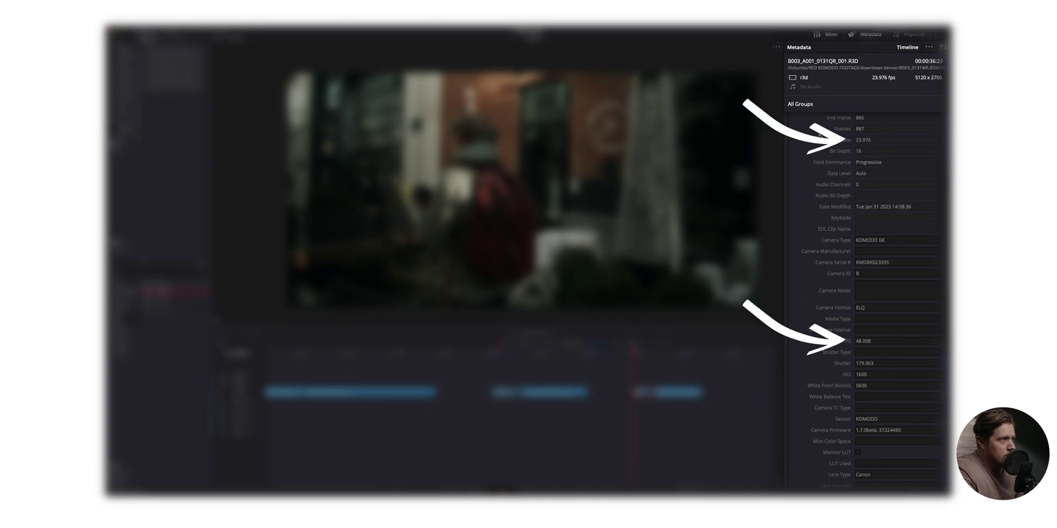
{"action": "left_click", "coordinate": [914, 37]}
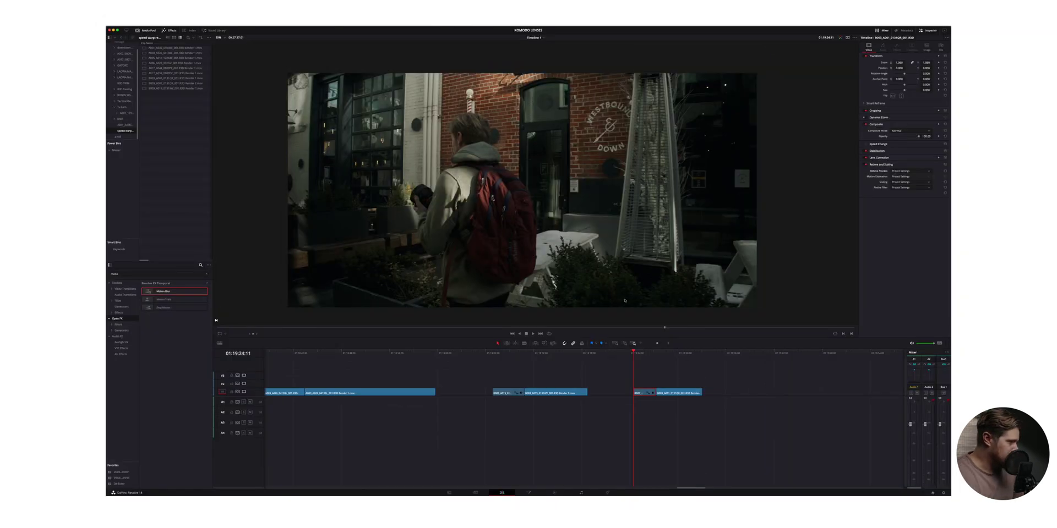
{"action": "key", "text": "space"}
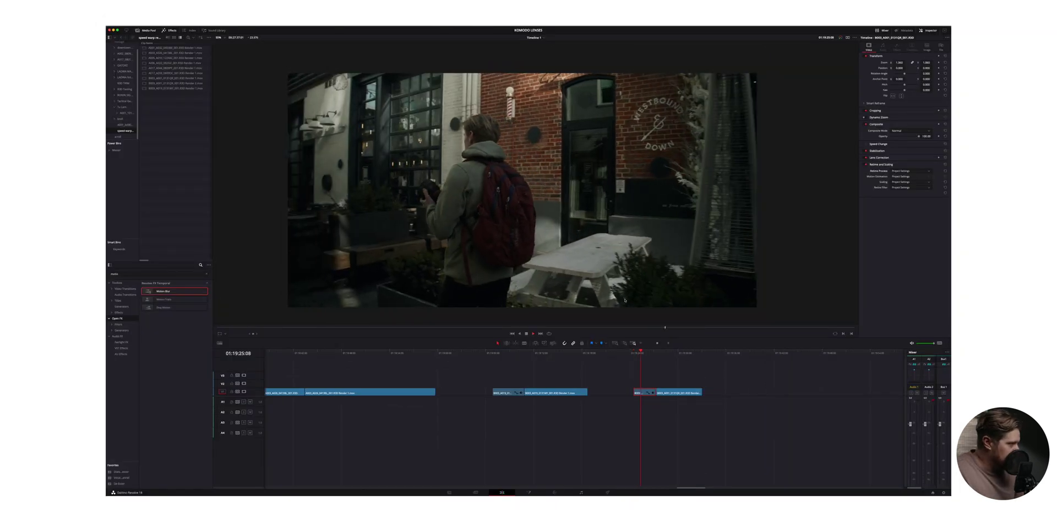
{"action": "key", "text": "space"}
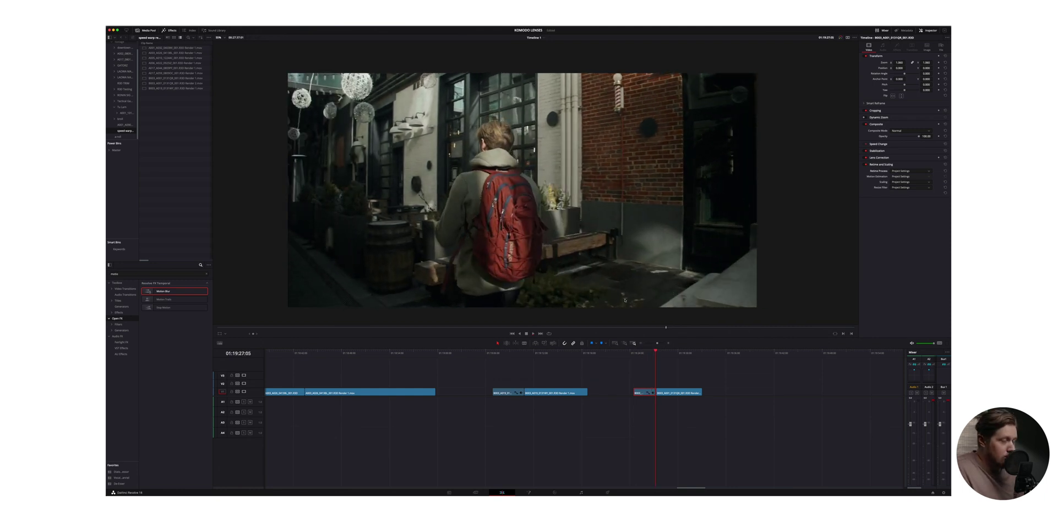
{"action": "key", "text": "space"}
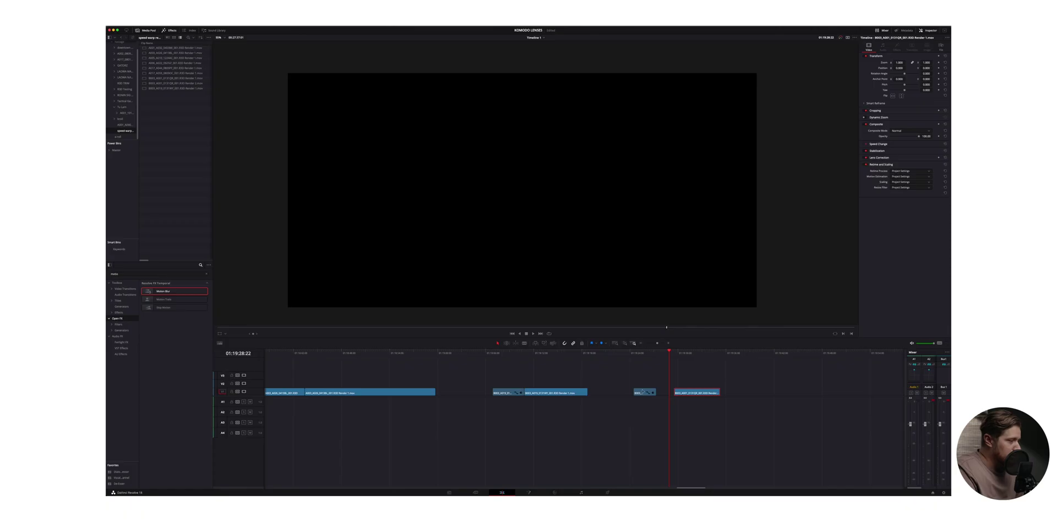
- Enable retime controls on the short Speed Change clip and shift the following clip right
{"action": "left_click", "coordinate": [640, 355]}
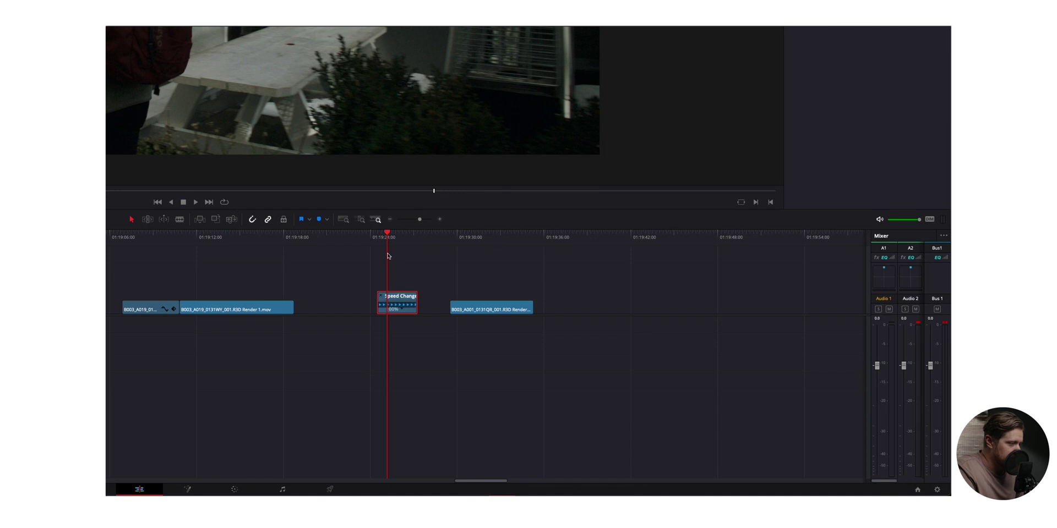
{"action": "right_click", "coordinate": [398, 298]}
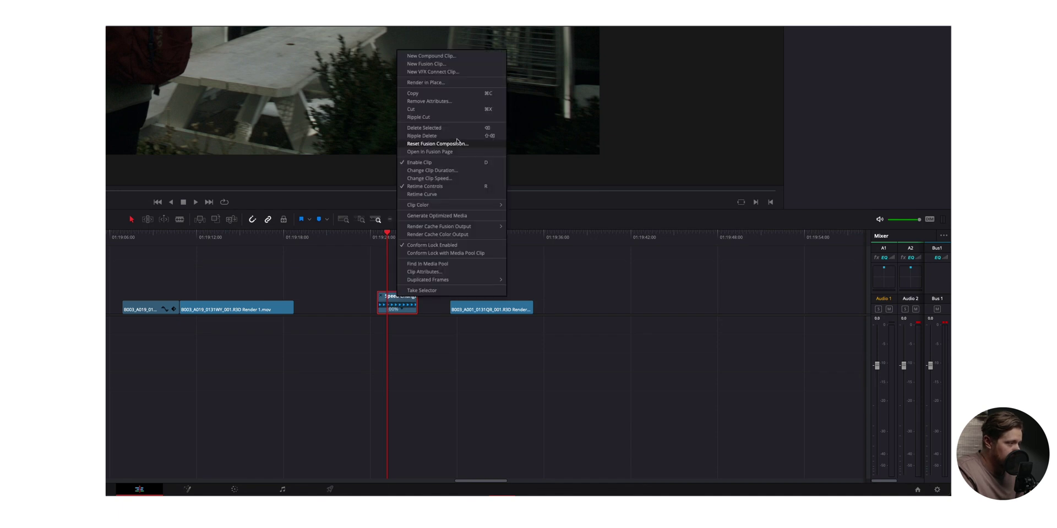
{"action": "left_click", "coordinate": [433, 187]}
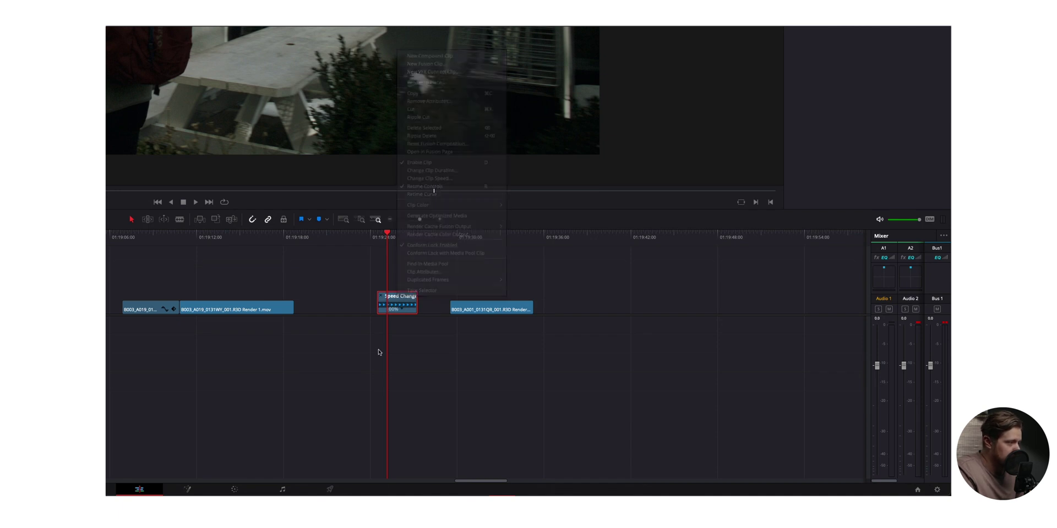
{"action": "left_click_drag", "start_coordinate": [485, 309], "coordinate": [541, 309]}
- Change the clip's speed to 50%, play it back, and select it
{"action": "right_click", "coordinate": [403, 311]}
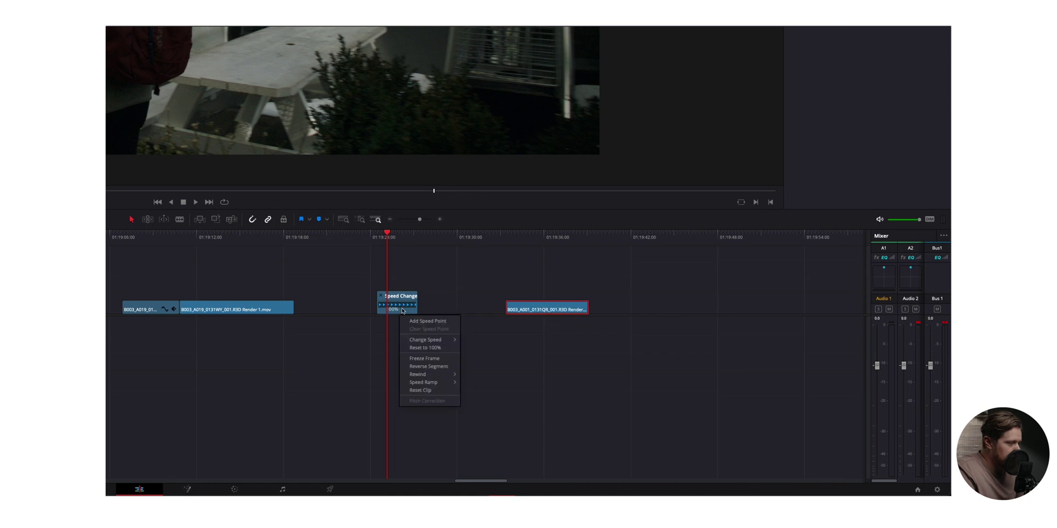
{"action": "mouse_move", "coordinate": [448, 342]}
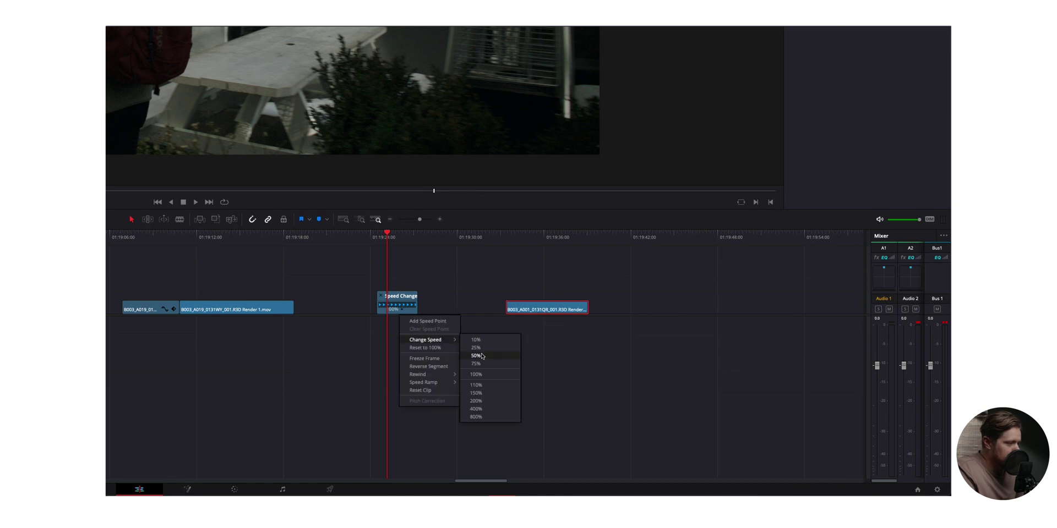
{"action": "left_click", "coordinate": [476, 355]}
{"action": "key", "text": "space"}
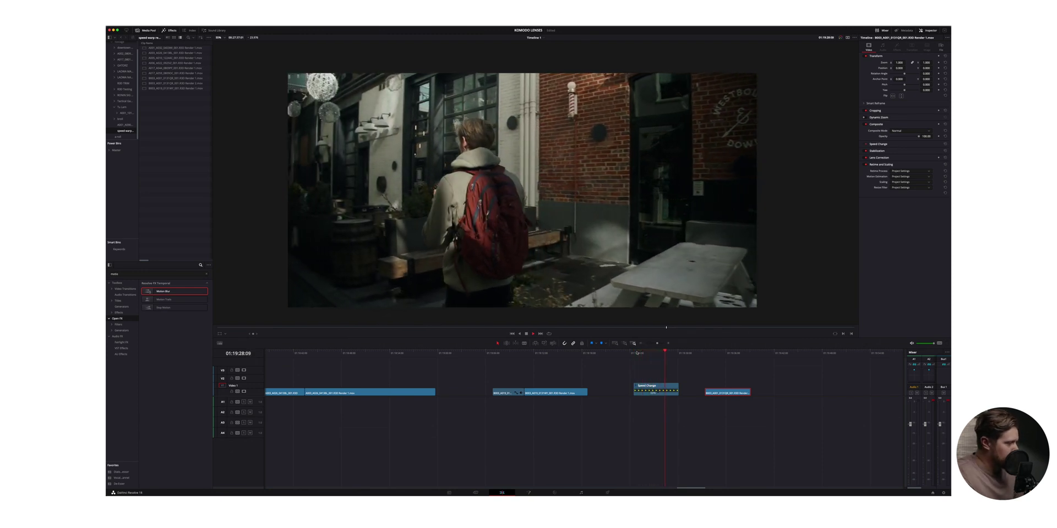
{"action": "left_click", "coordinate": [647, 385]}
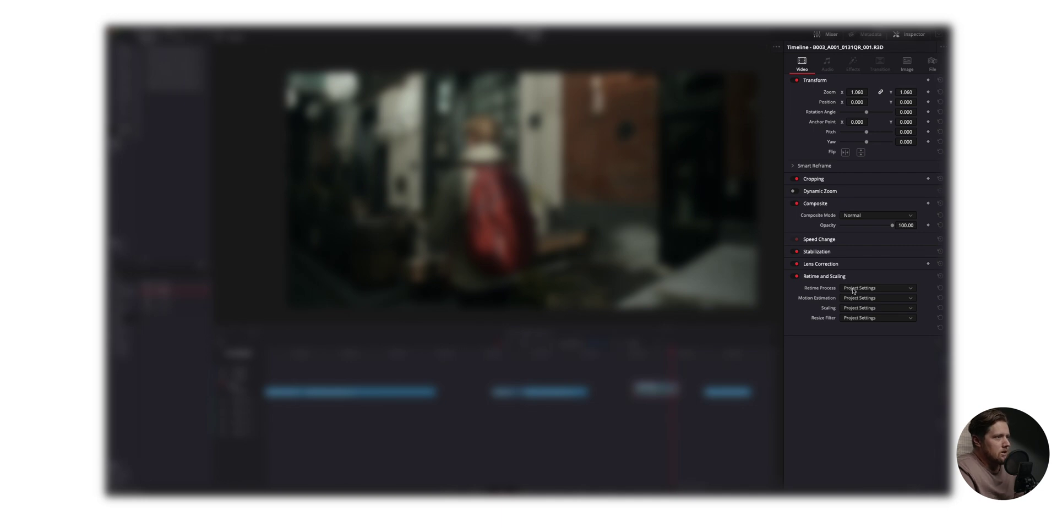
- Set Retime Process to Optical Flow and Motion Estimation to Speed Warp, then preview the clip
{"action": "left_click", "coordinate": [853, 289]}
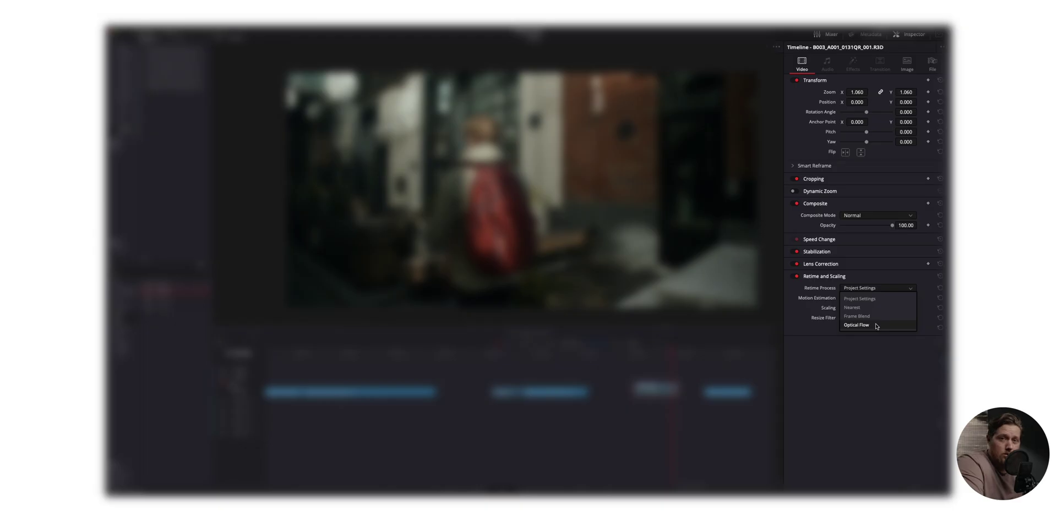
{"action": "left_click", "coordinate": [876, 326]}
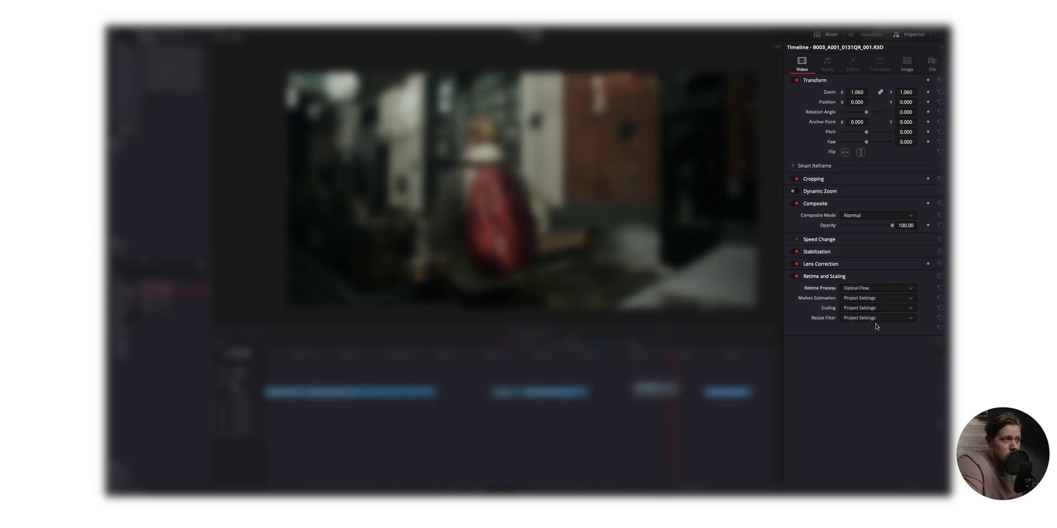
{"action": "left_click", "coordinate": [868, 298]}
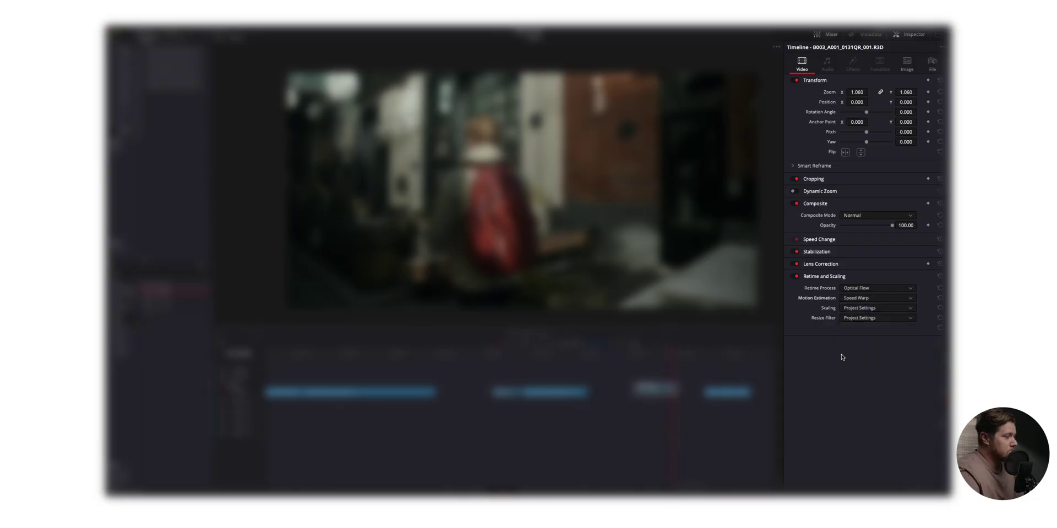
{"action": "left_click", "coordinate": [634, 354]}
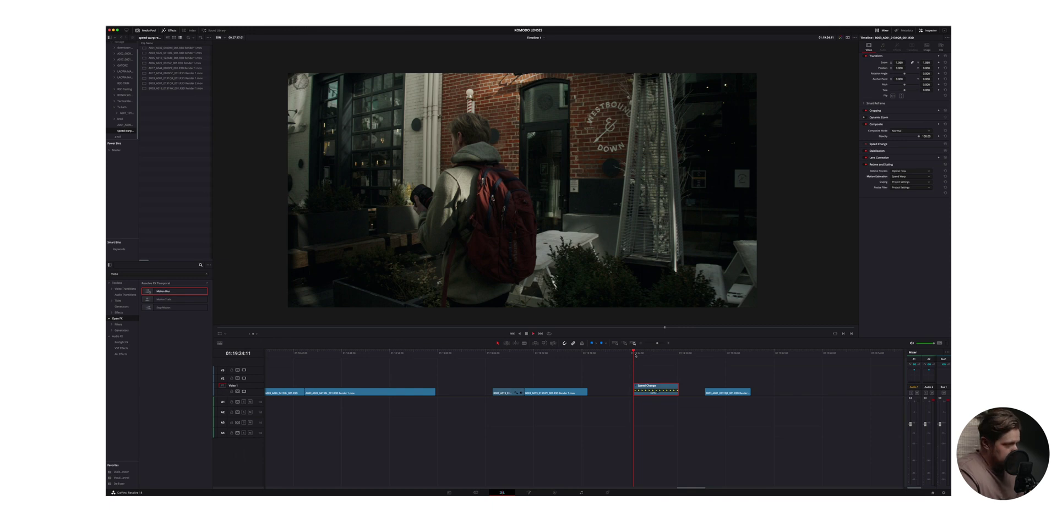
{"action": "key", "text": "space"}
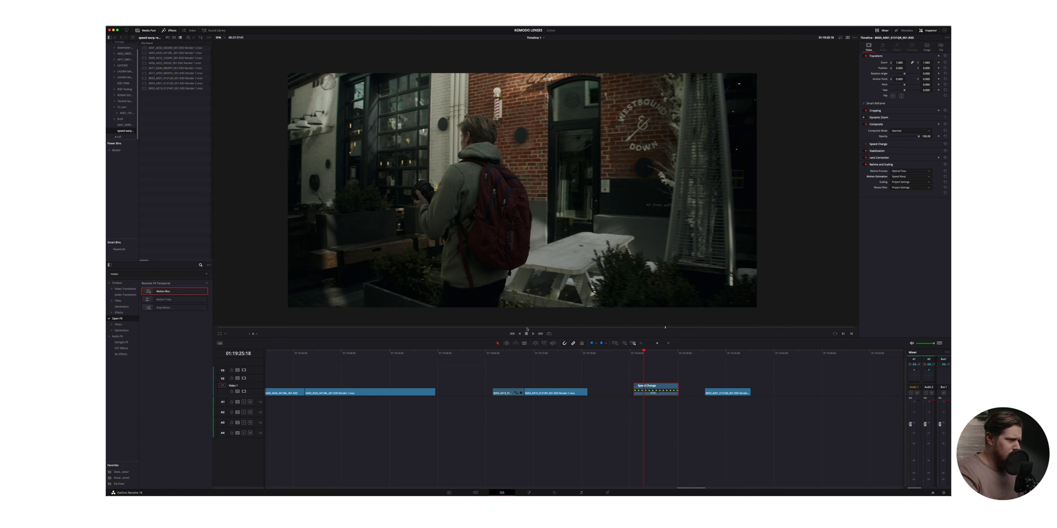
{"action": "key", "text": "space"}
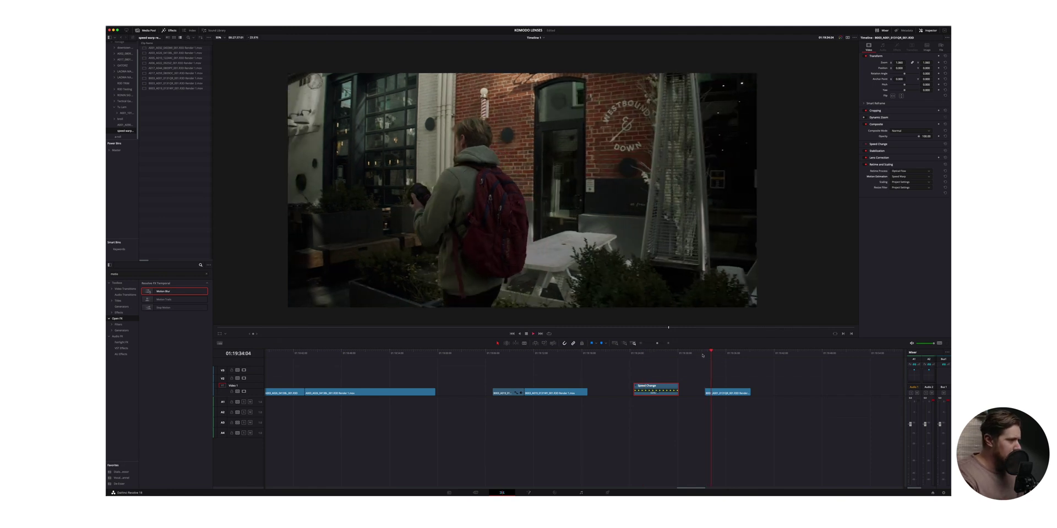
{"action": "left_click", "coordinate": [656, 353]}
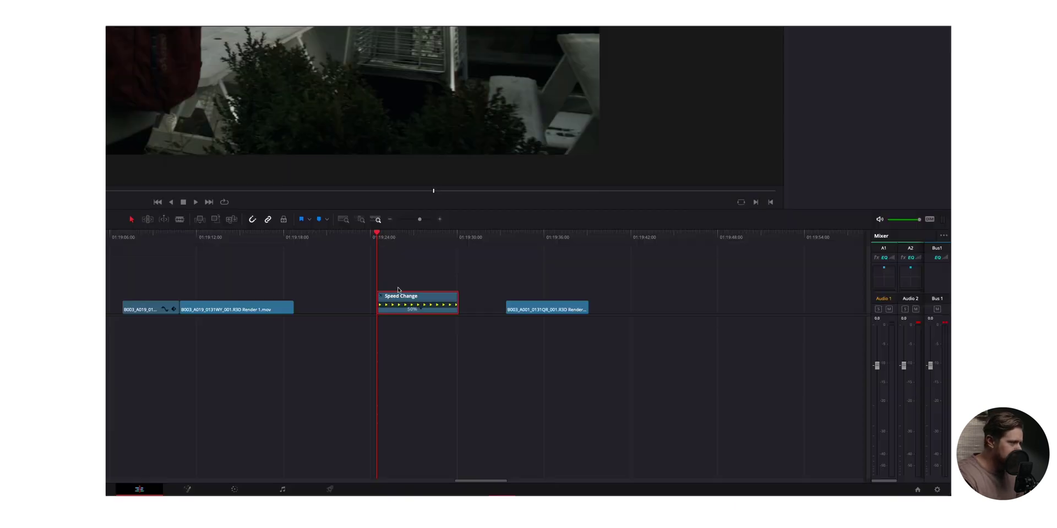
- Render the Speed Change clip in place as QuickTime Apple ProRes 422 and accept the output folder
{"action": "right_click", "coordinate": [405, 297]}
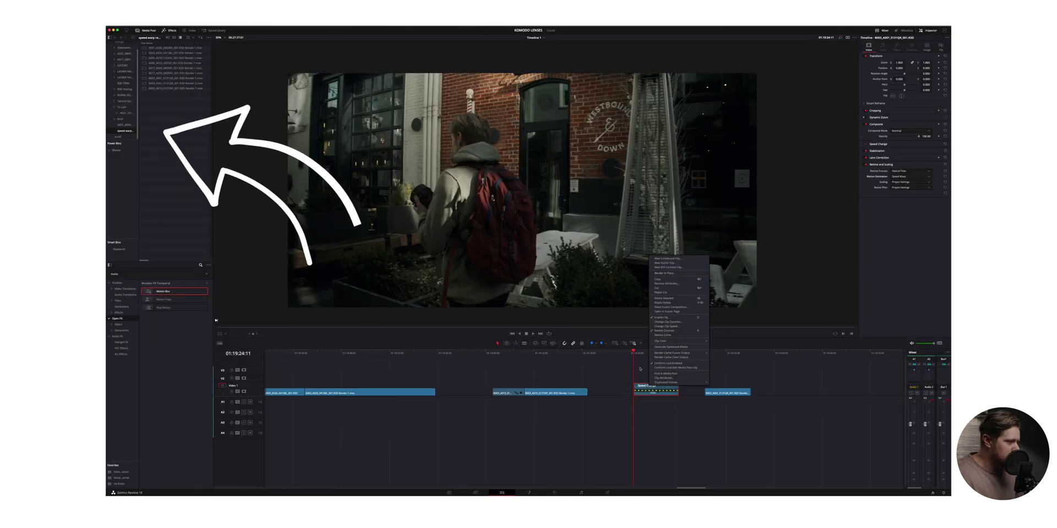
{"action": "left_click", "coordinate": [389, 267]}
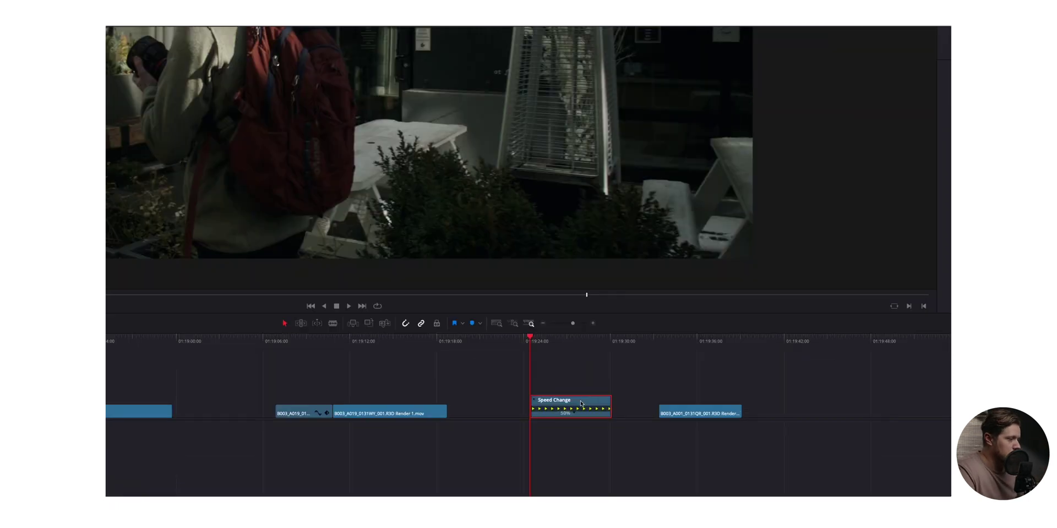
{"action": "right_click", "coordinate": [662, 388]}
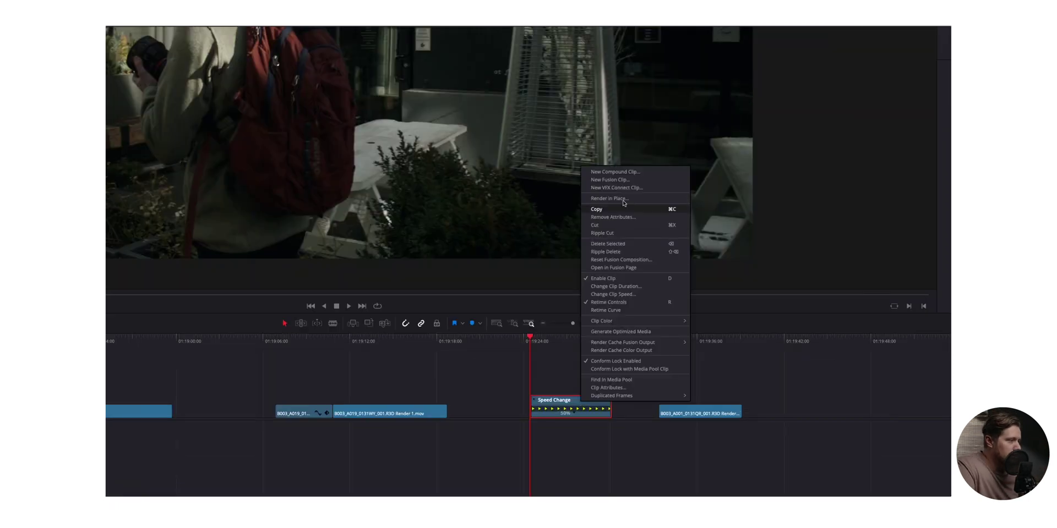
{"action": "left_click", "coordinate": [685, 272]}
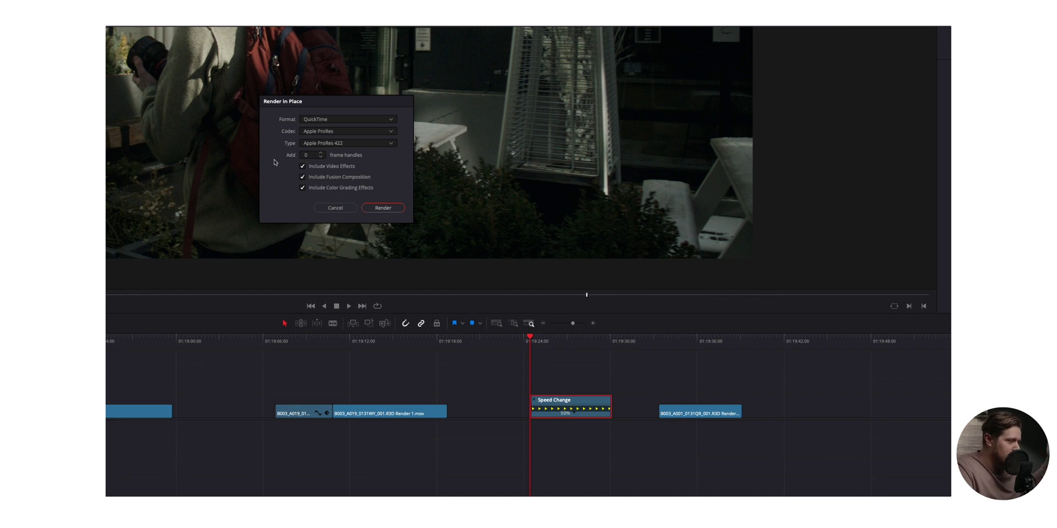
{"action": "left_click", "coordinate": [399, 209]}
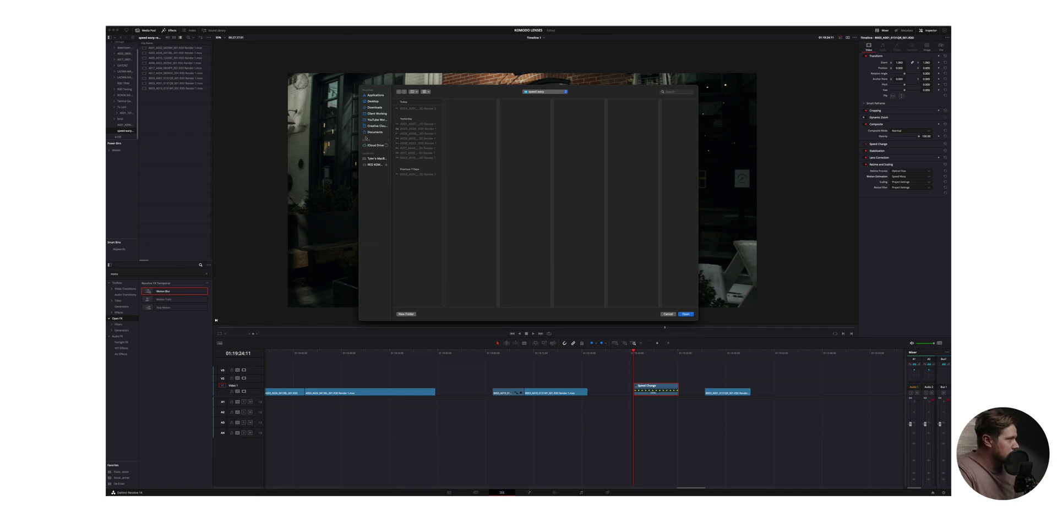
{"action": "left_click", "coordinate": [686, 314]}
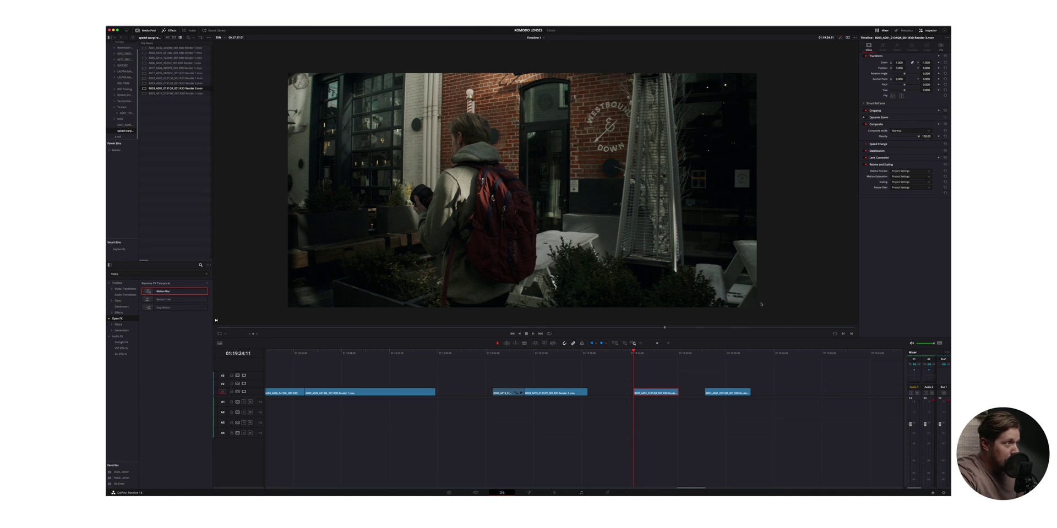
- Inspect Render 3.mov's details in the Inspector File tab, then return to Video
{"action": "left_click", "coordinate": [940, 48]}
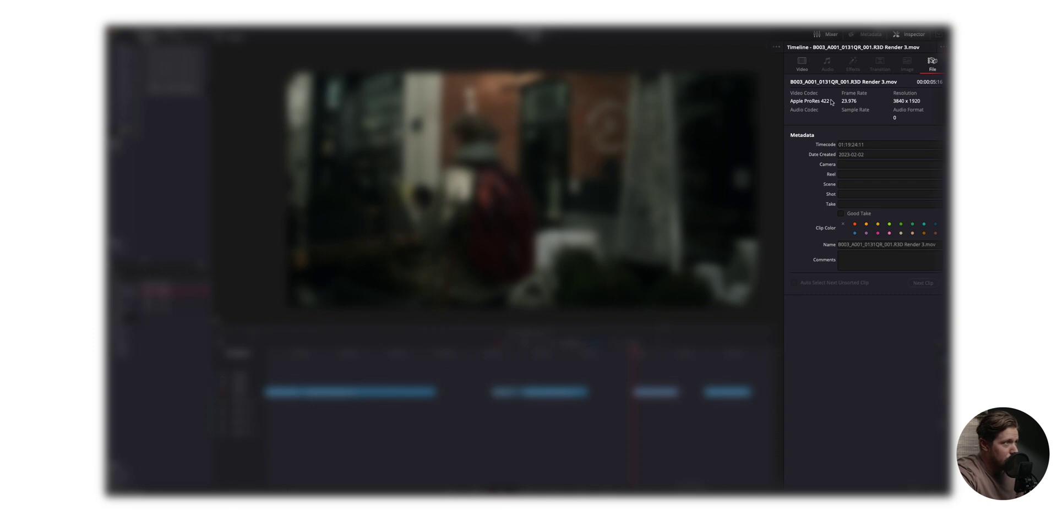
{"action": "left_click", "coordinate": [803, 72]}
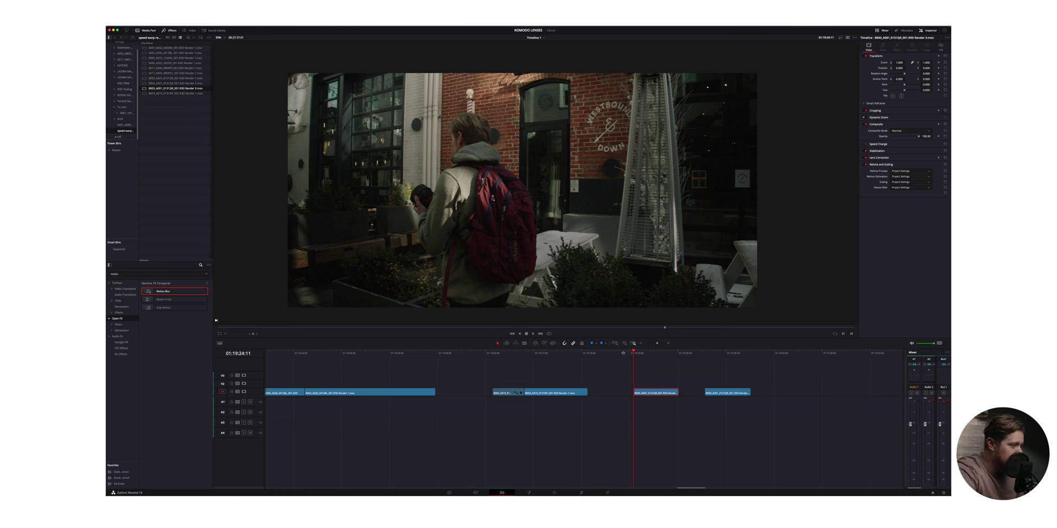
- Zoom in on the rendered clip, play it, and copy it onto the V2 track
{"action": "key", "text": "super+equal"}
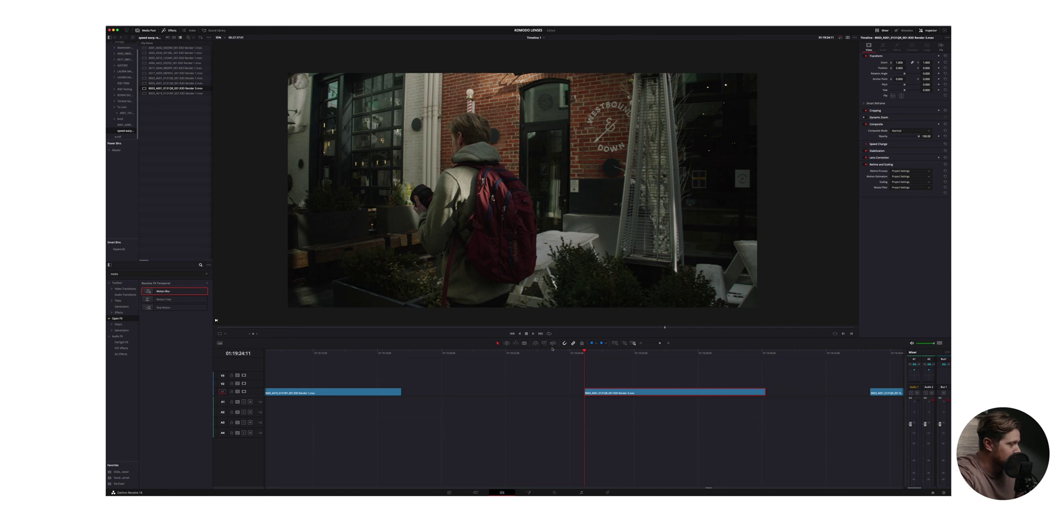
{"action": "key", "text": "space"}
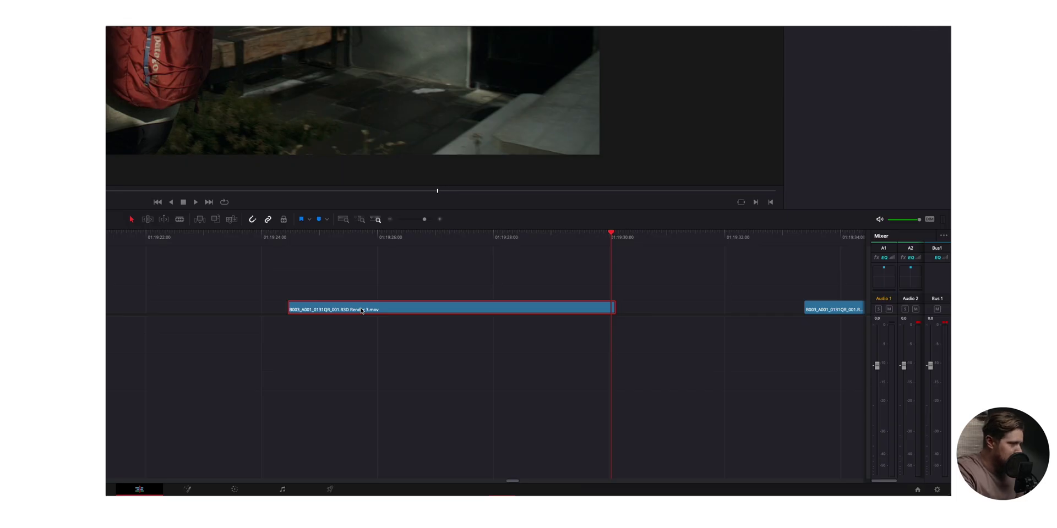
{"action": "left_click_drag", "start_coordinate": [362, 311], "coordinate": [360, 296]}
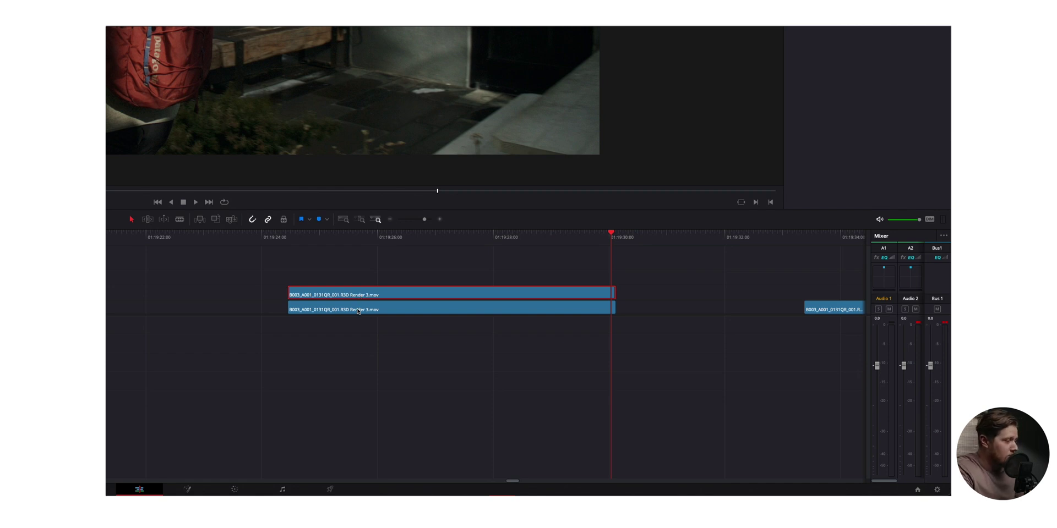
- Decompose the lower clip back to its original retimed R3D source
{"action": "left_click", "coordinate": [358, 311]}
{"action": "right_click", "coordinate": [357, 311]}
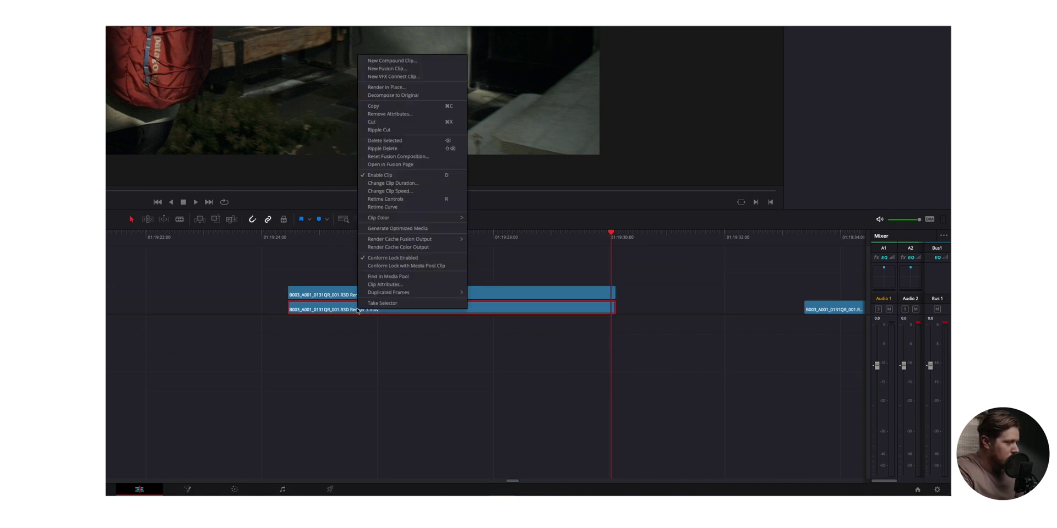
{"action": "left_click", "coordinate": [393, 95]}
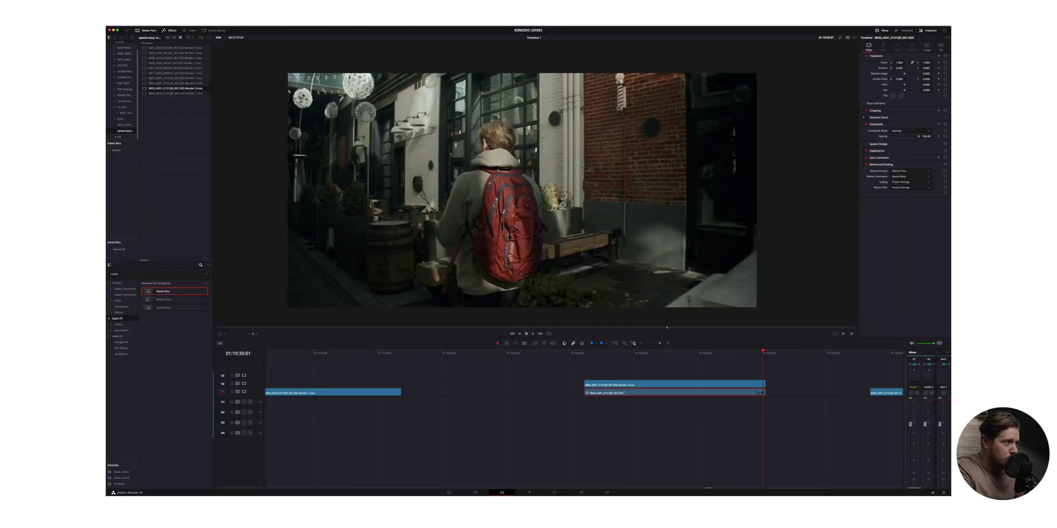
{"action": "left_click", "coordinate": [897, 172]}
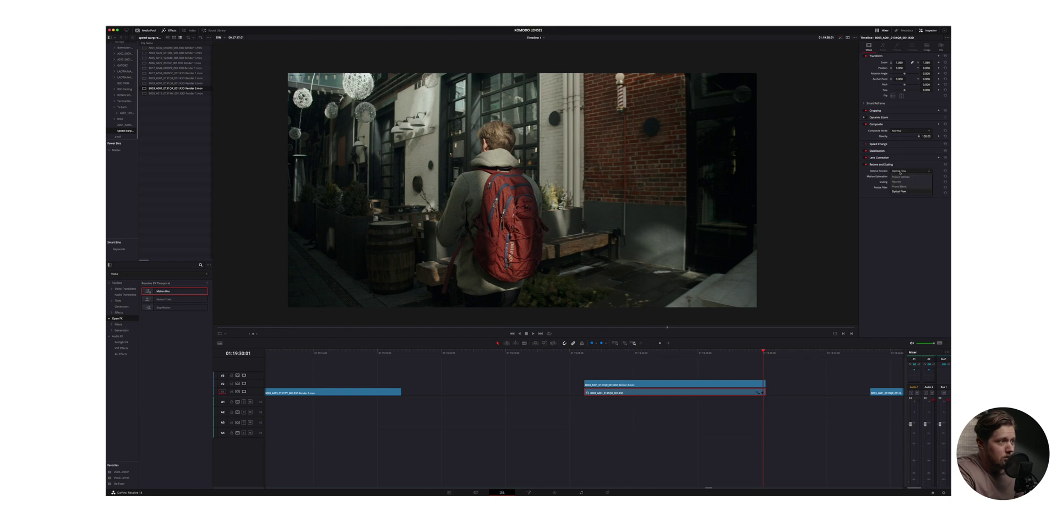
- Keep Optical Flow as the original clip's retime process
{"action": "left_click", "coordinate": [900, 173]}
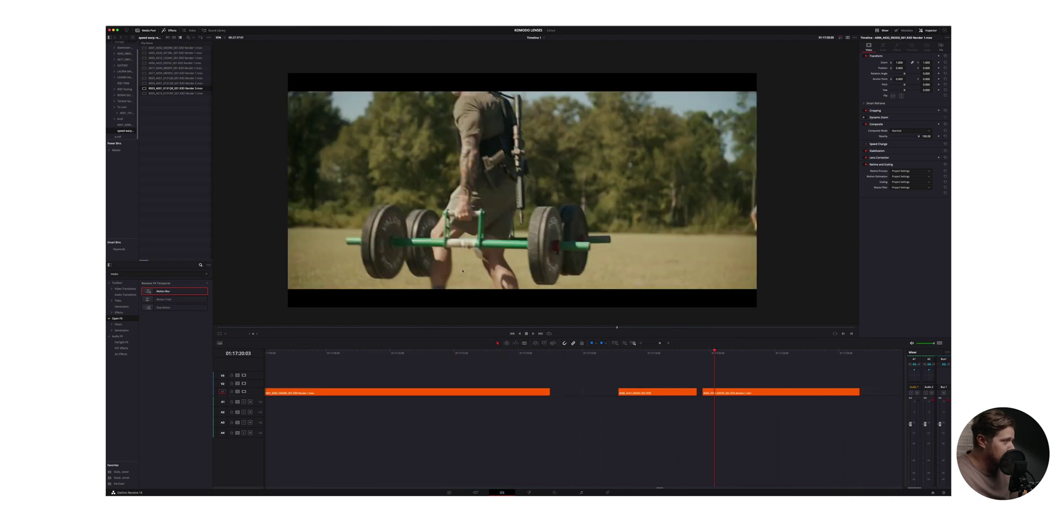
- Play the barbell shot, then move the playhead to the lakeside clip at 01:18:06:12
{"action": "key", "text": "space"}
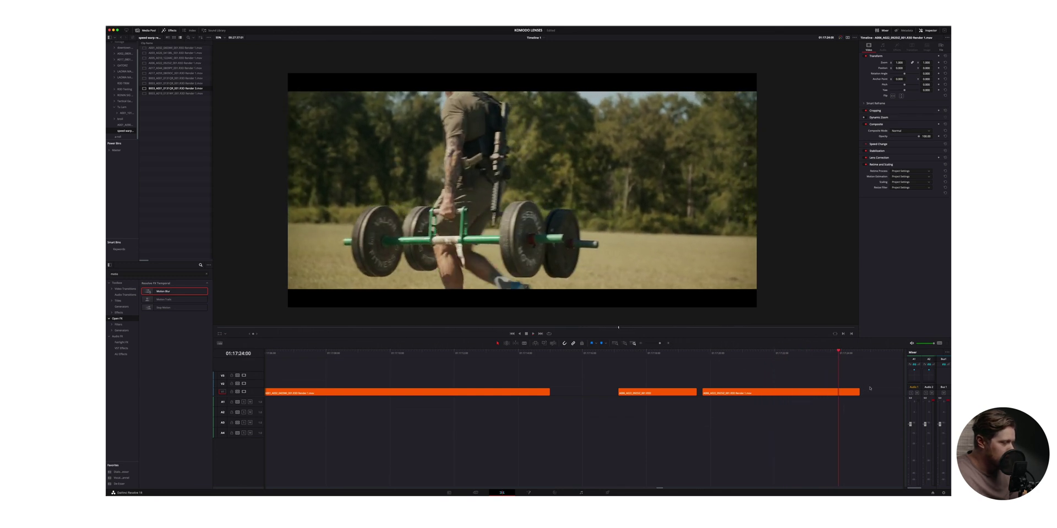
{"action": "scroll", "coordinate": [870, 389], "scroll_direction": "right", "scroll_amount": 15}
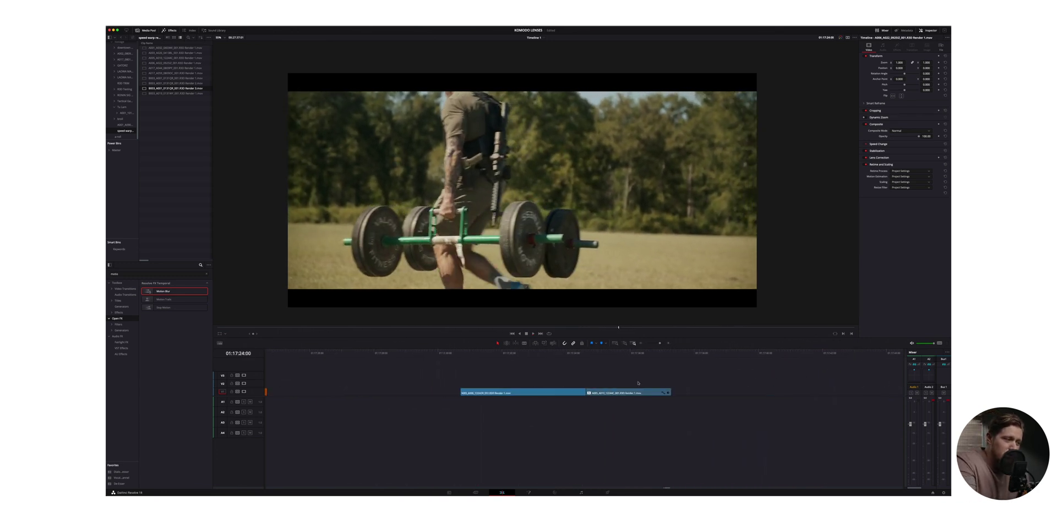
{"action": "scroll", "coordinate": [638, 383], "scroll_direction": "right", "scroll_amount": 15}
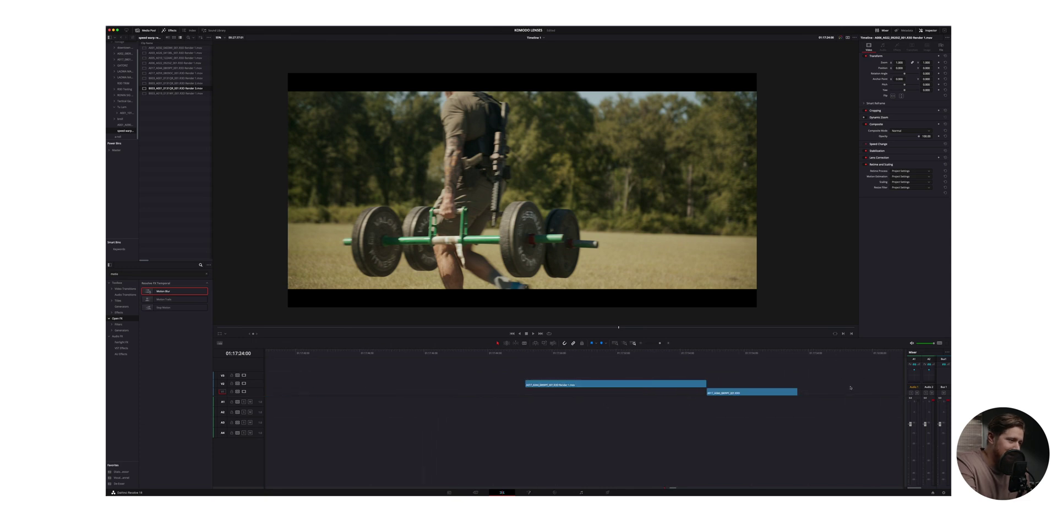
{"action": "scroll", "coordinate": [850, 388], "scroll_direction": "right", "scroll_amount": 15}
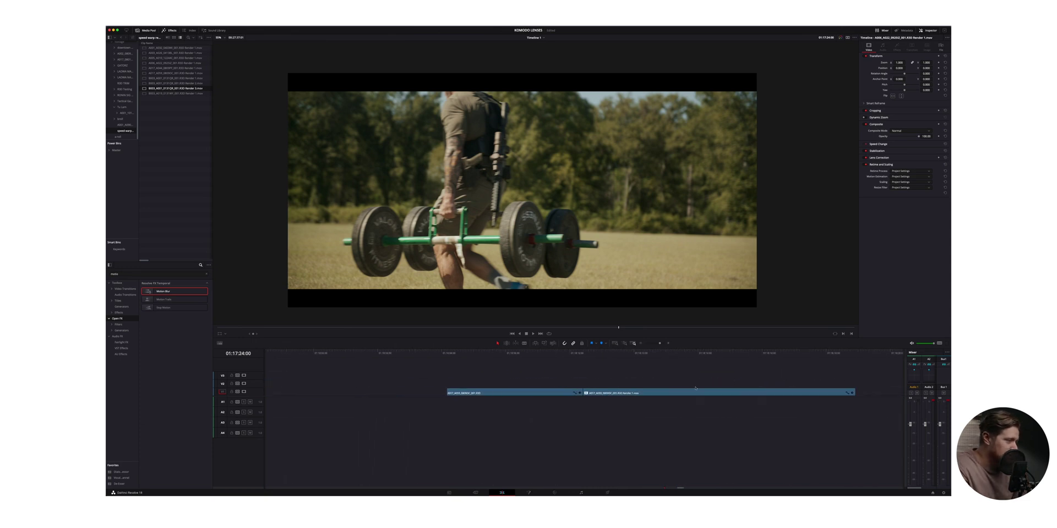
{"action": "left_click", "coordinate": [458, 354]}
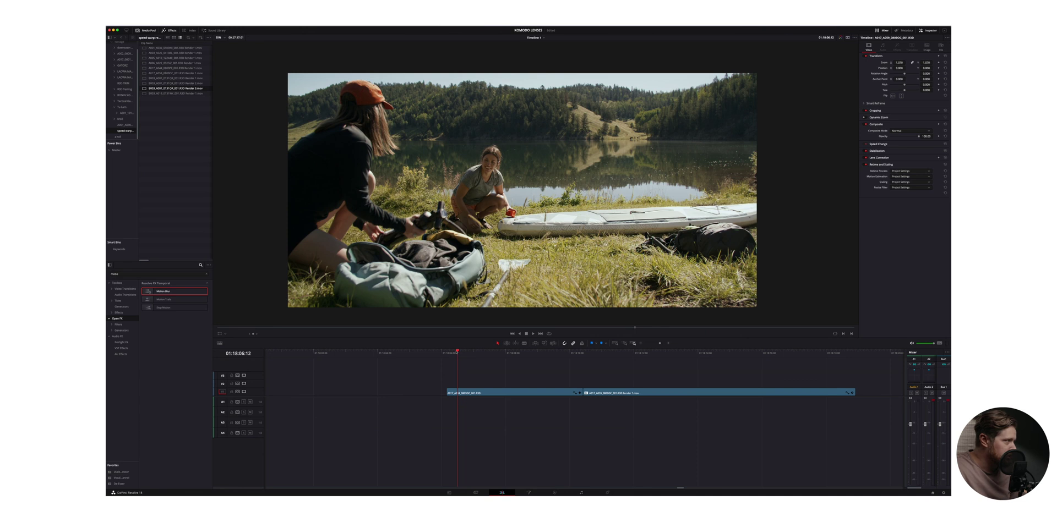
- Play the lakeside clip and zoom the timeline out
{"action": "key", "text": "space"}
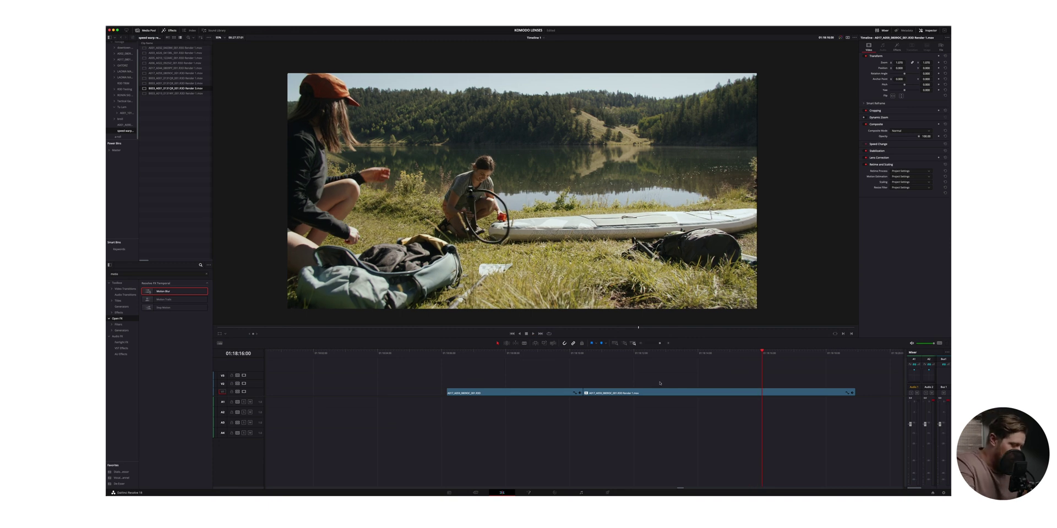
{"action": "key", "text": "ctrl+minus"}
{"action": "key", "text": "ctrl+minus"}
{"action": "key", "text": "ctrl+minus"}
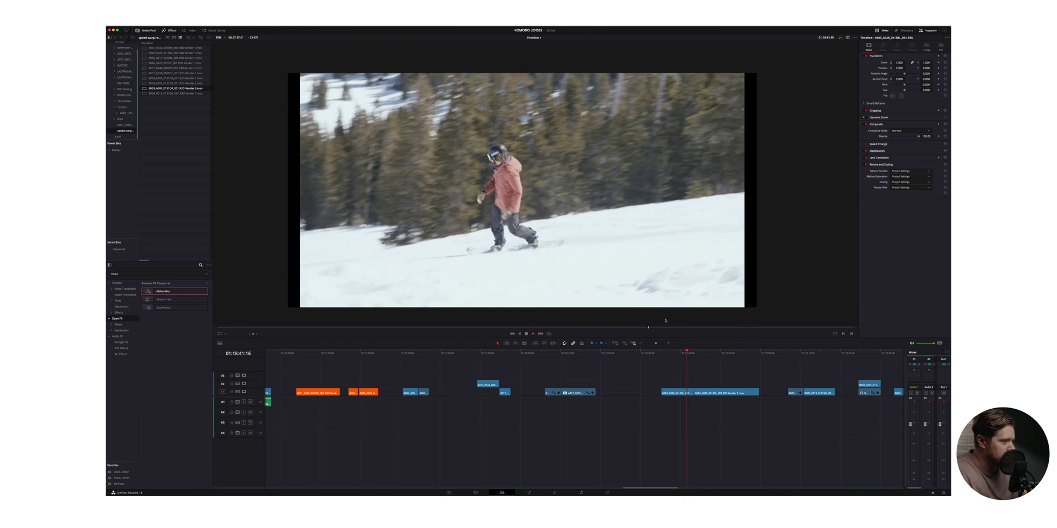
- Move the playhead ahead to the close snowboarding shot and let it play to about 01:18:46
{"action": "left_click", "coordinate": [701, 354]}
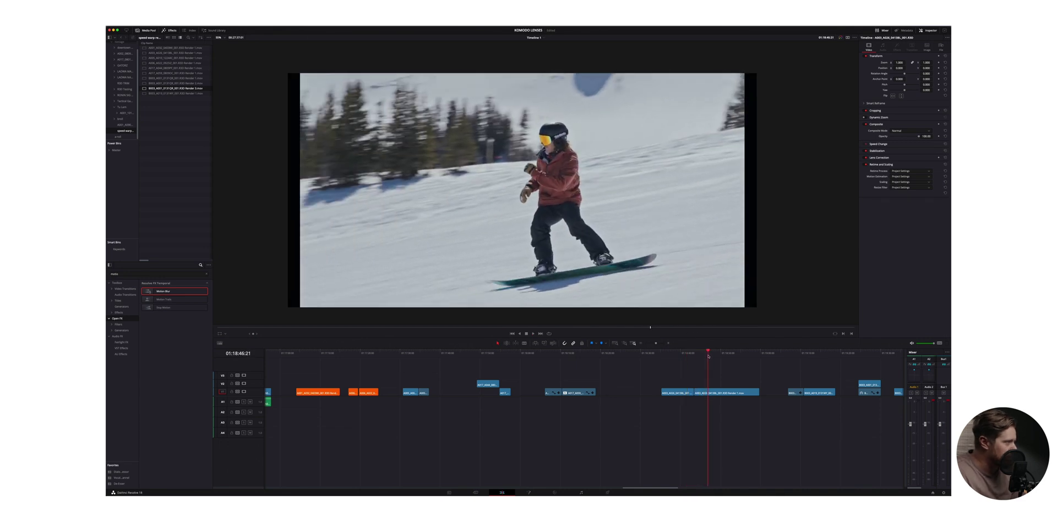